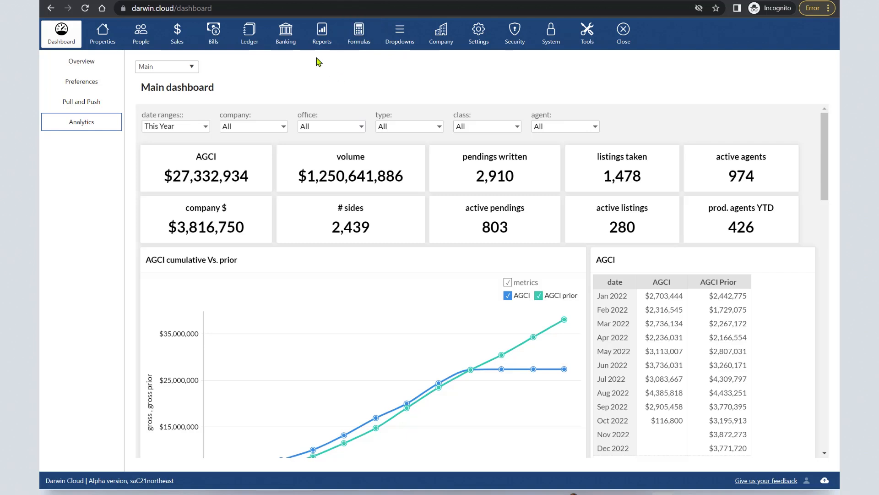
Step: Open the reports list and browse the Accounting, Closings, Profit and Loss and Analysis categories before returning to All Reports
left_click(323, 36)
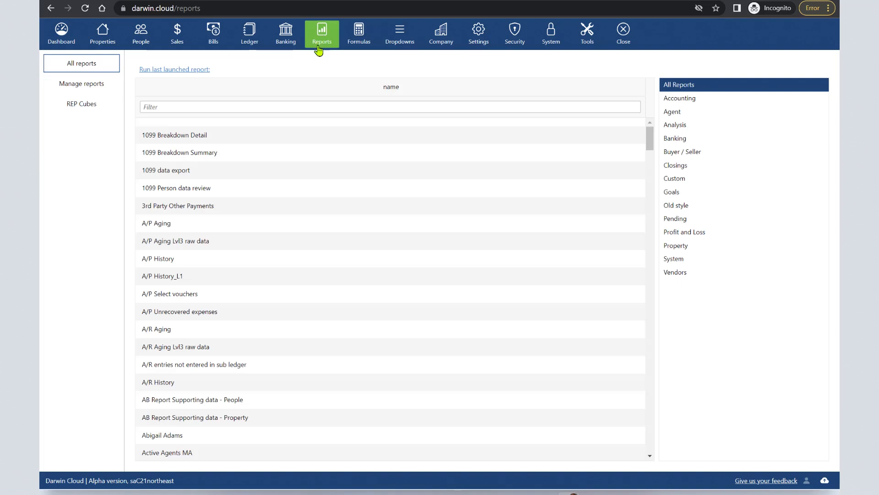
left_click(712, 102)
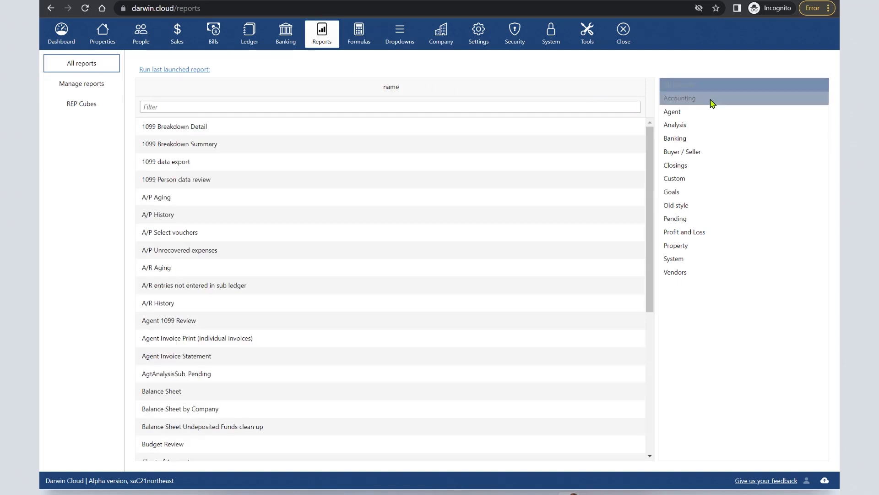
left_click(686, 170)
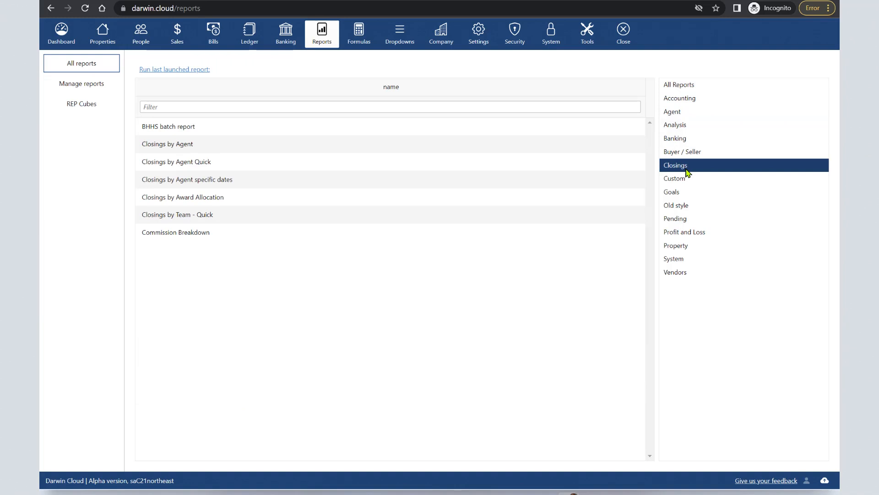
left_click(682, 234)
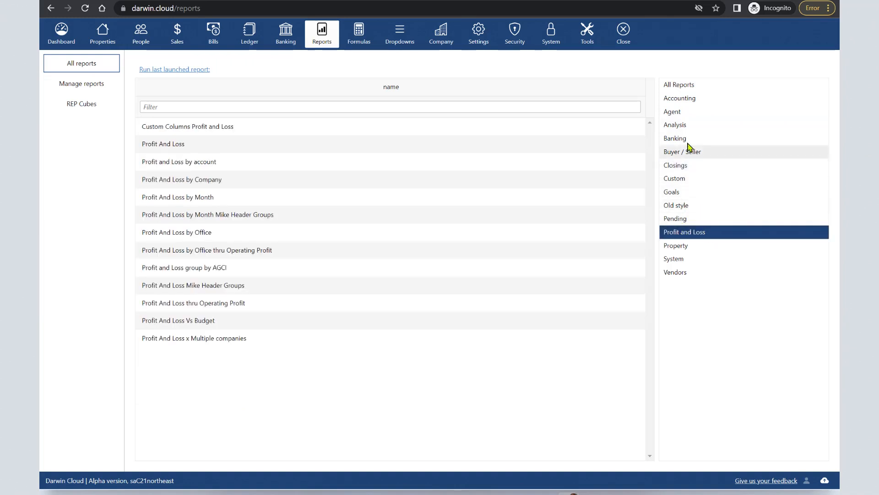
left_click(686, 127)
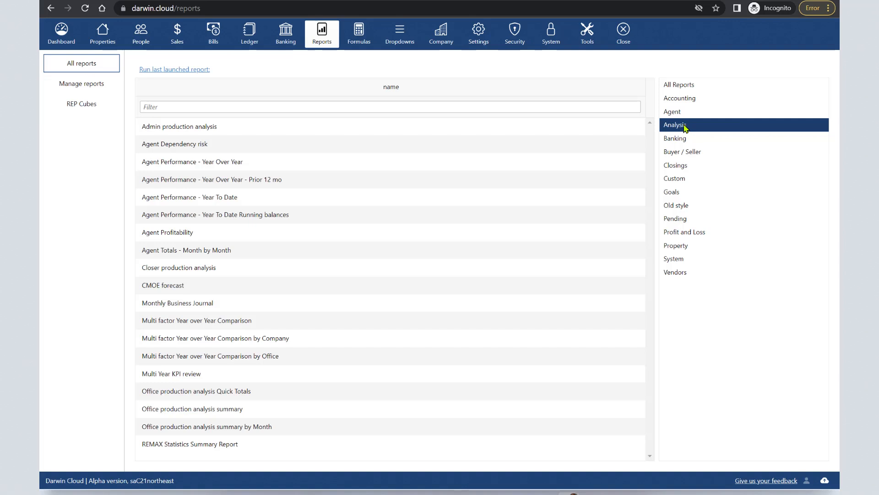
left_click(687, 87)
Step: Filter the report names by "Profit", "closi" and "Pendi" in turn, and clear the filter
left_click(247, 106)
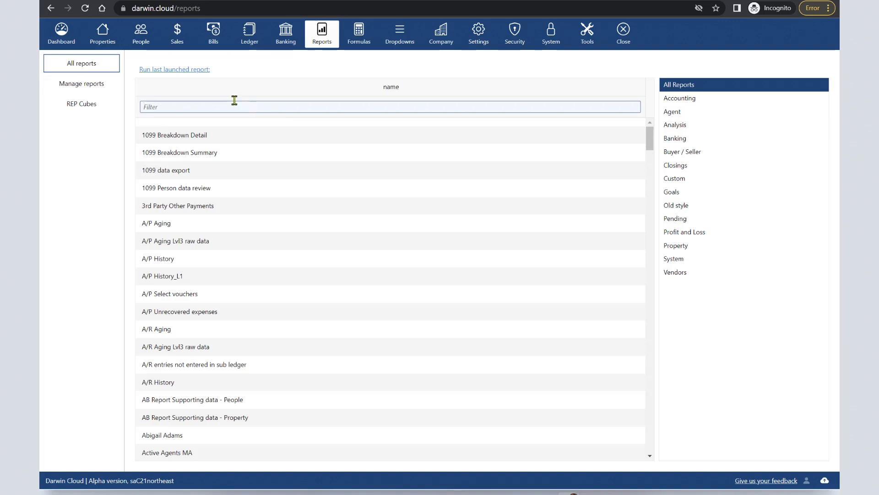
type("Profit")
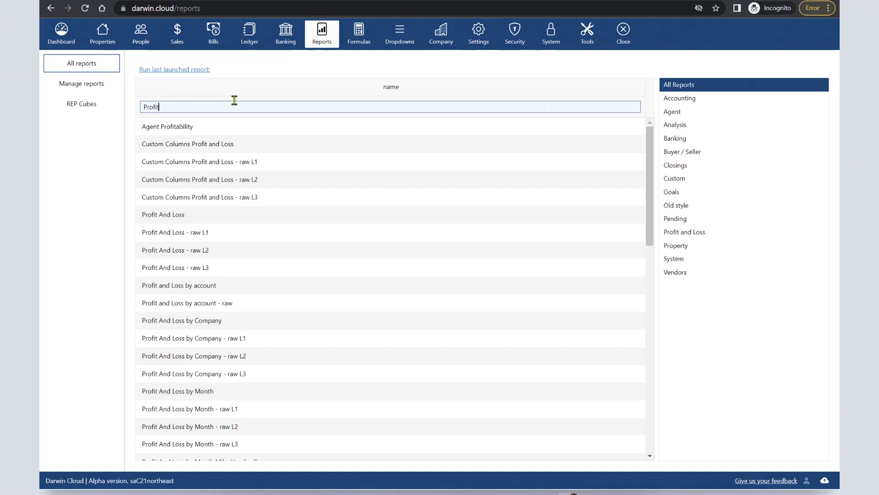
left_click_drag(216, 102, 134, 110)
type("cl")
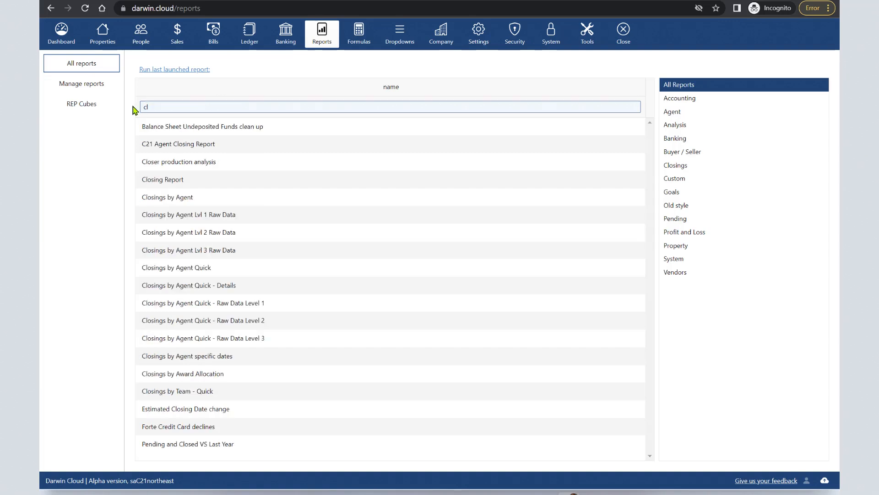
type("osi")
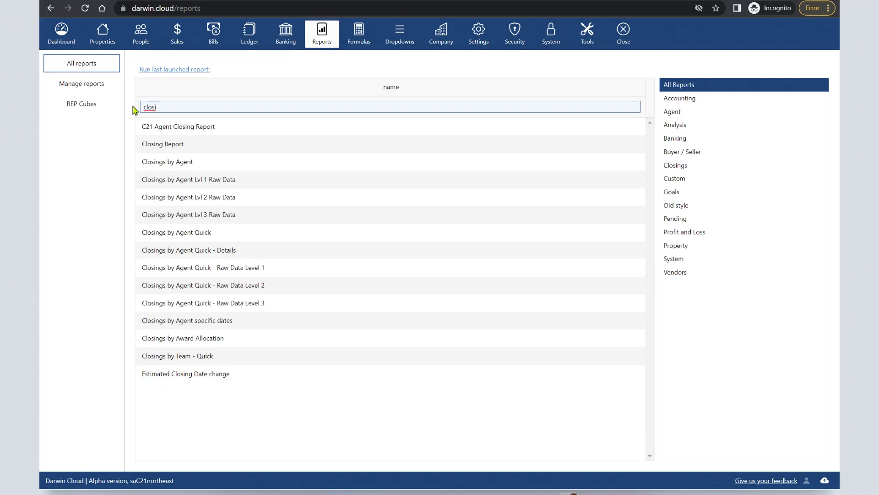
left_click_drag(164, 106, 142, 110)
type("Pendi")
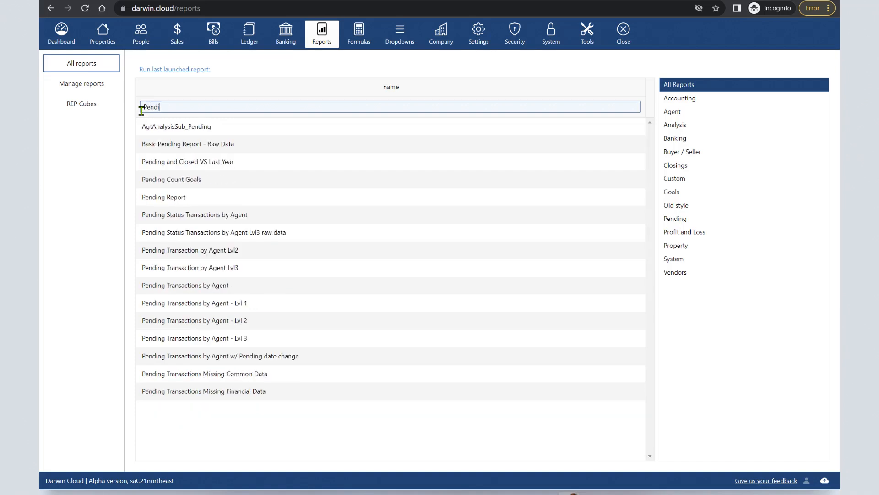
left_click_drag(171, 108, 140, 112)
key("BackSpace")
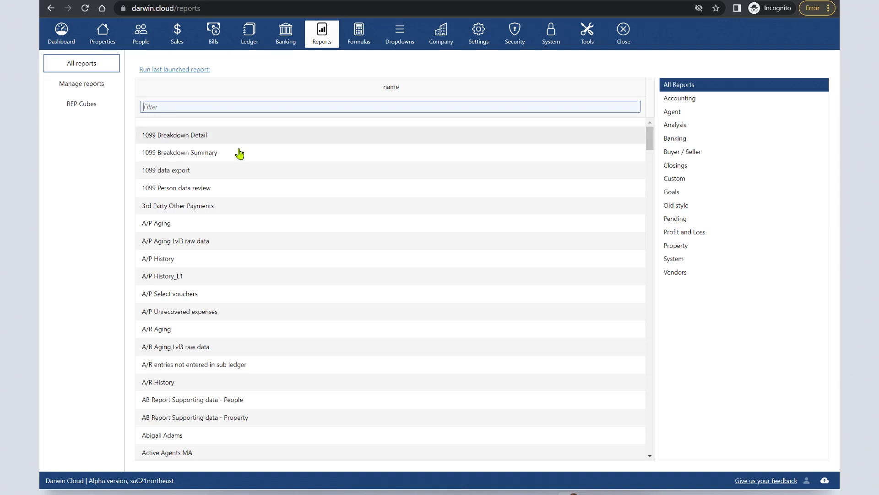
Step: Preview the Profit And Loss report from the Profit and Loss category for the predefined range Last Month
left_click(685, 232)
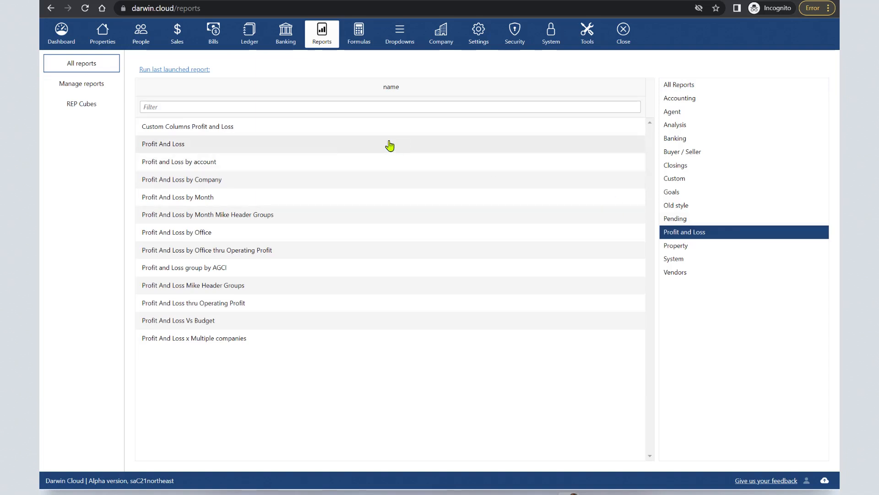
left_click(218, 151)
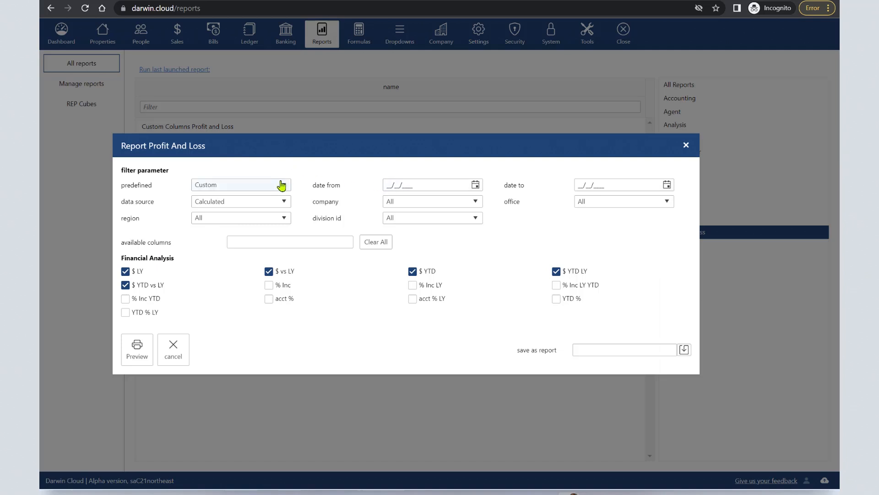
left_click(281, 185)
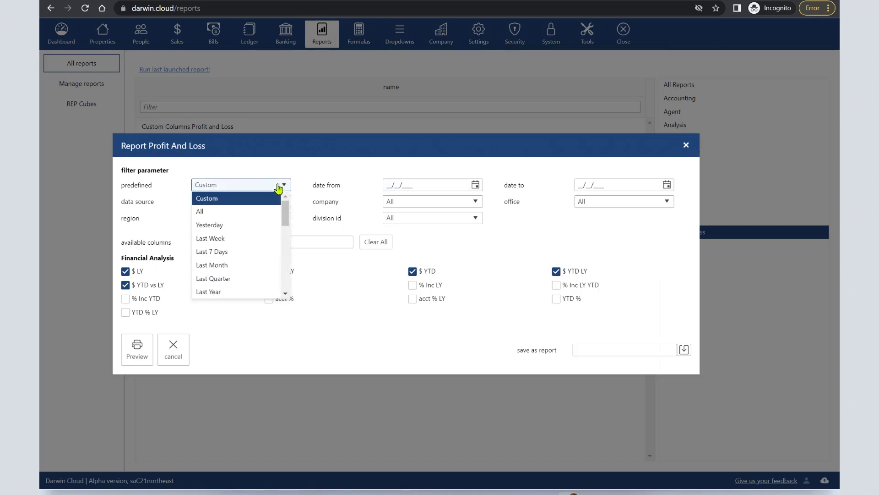
left_click(229, 266)
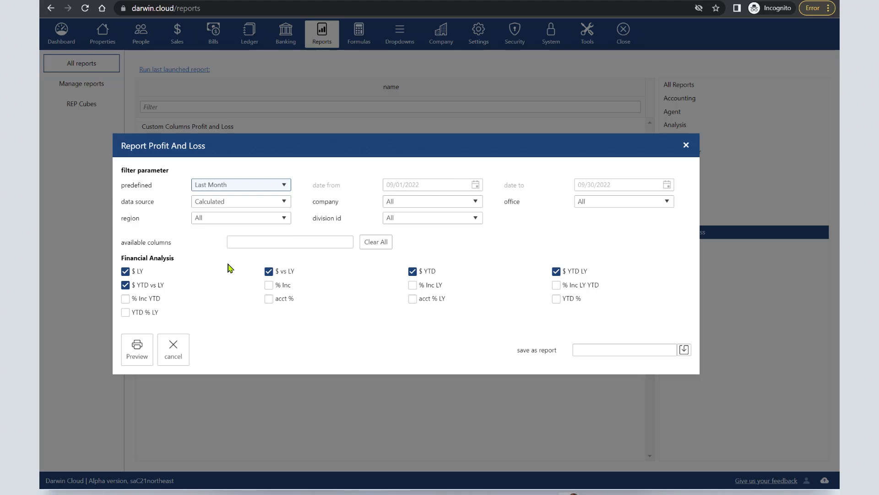
left_click(140, 350)
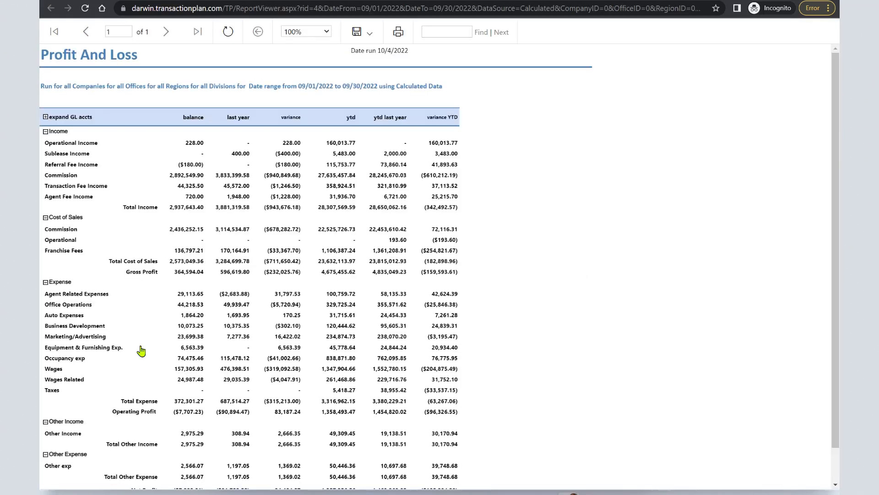
Step: Expand the GL accounts and drill from the List Side Residential Paid balance into the voucher behind the 15,251.00 Waltham entry
left_click(46, 118)
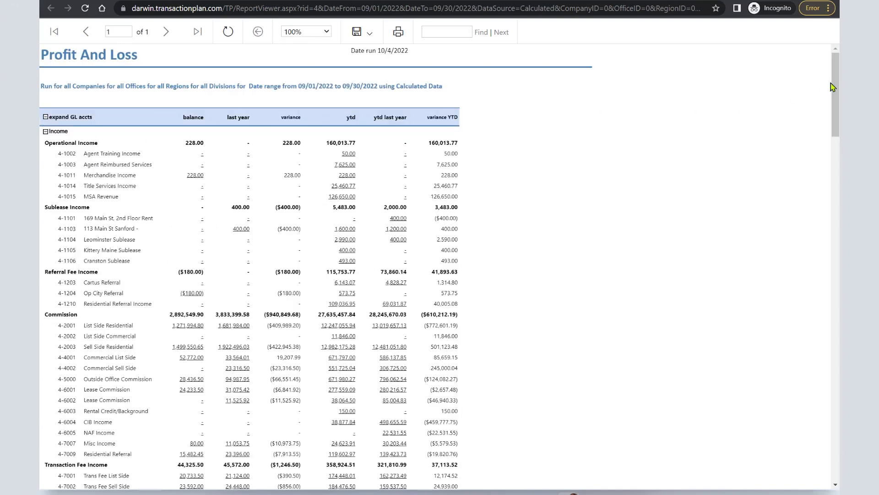
left_click_drag(836, 87, 810, 161)
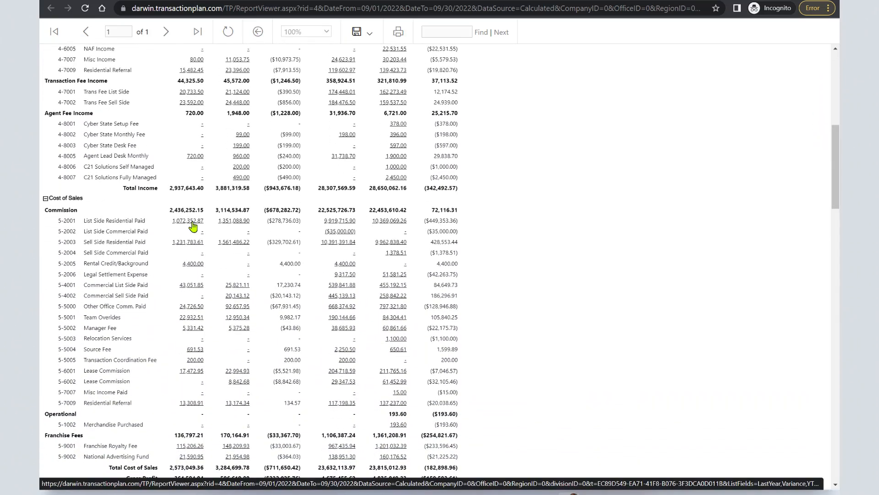
left_click(192, 223)
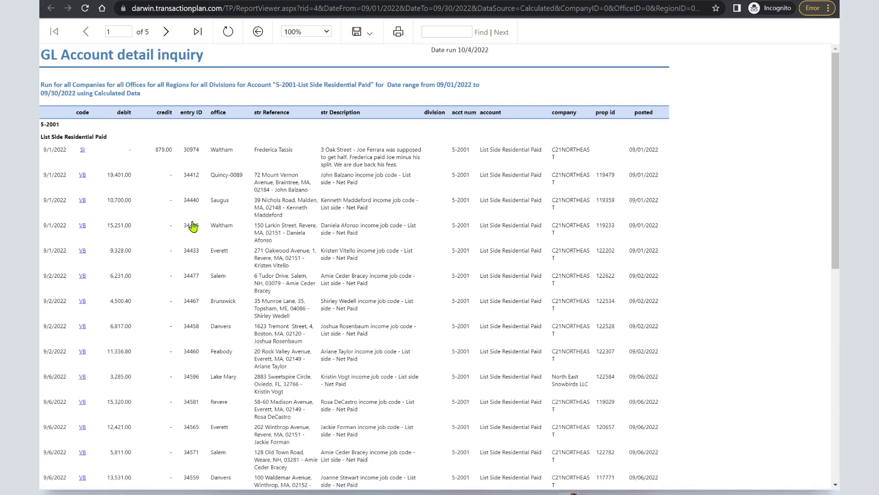
left_click(83, 228)
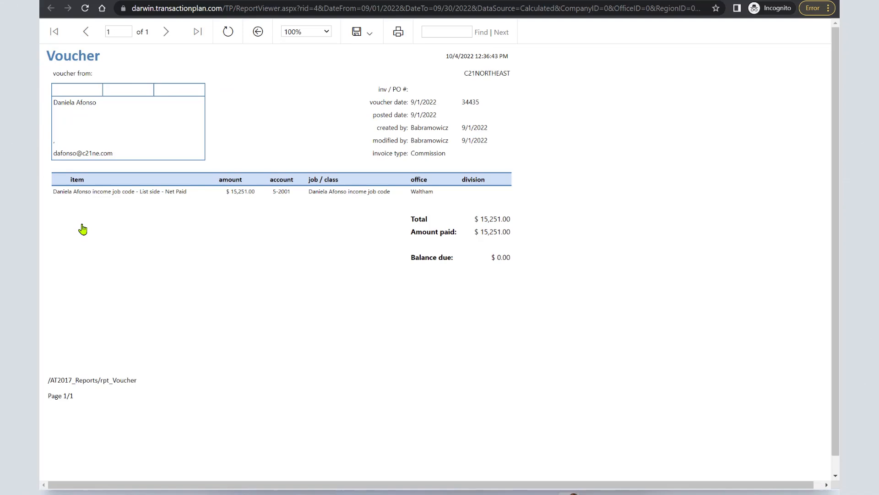
Step: Go back from the voucher through the GL account detail to the beginning of the Profit And Loss report
left_click(259, 32)
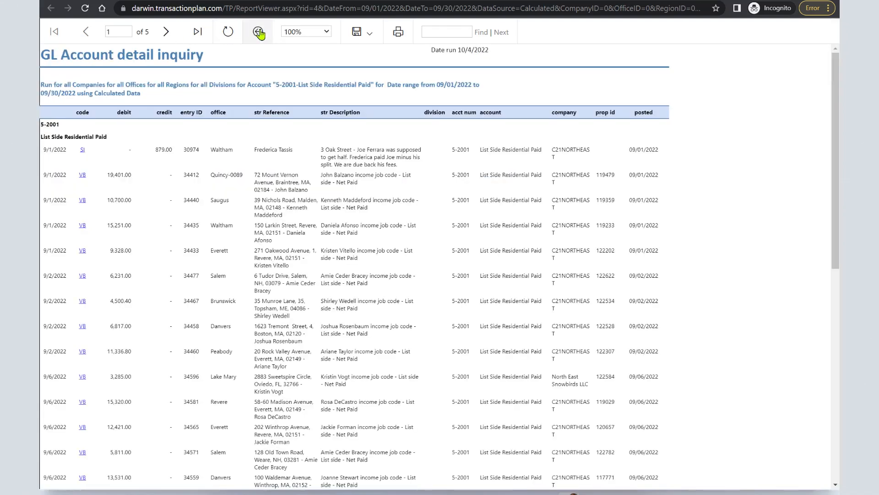
left_click(258, 32)
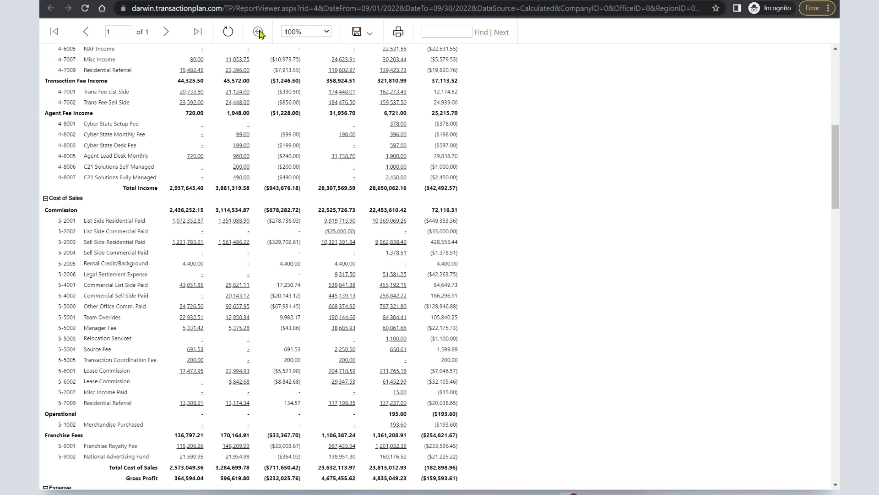
left_click_drag(836, 157, 835, 84)
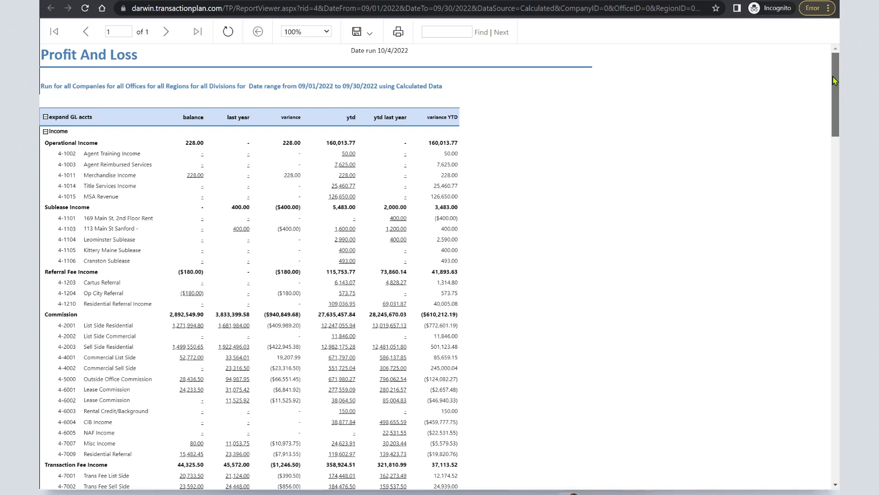
Step: Rerun the last launched report with % Inc, % Inc LY, % Inc LY YTD and % Inc YTD columns added, and expand its GL accounts
key("ctrl+w")
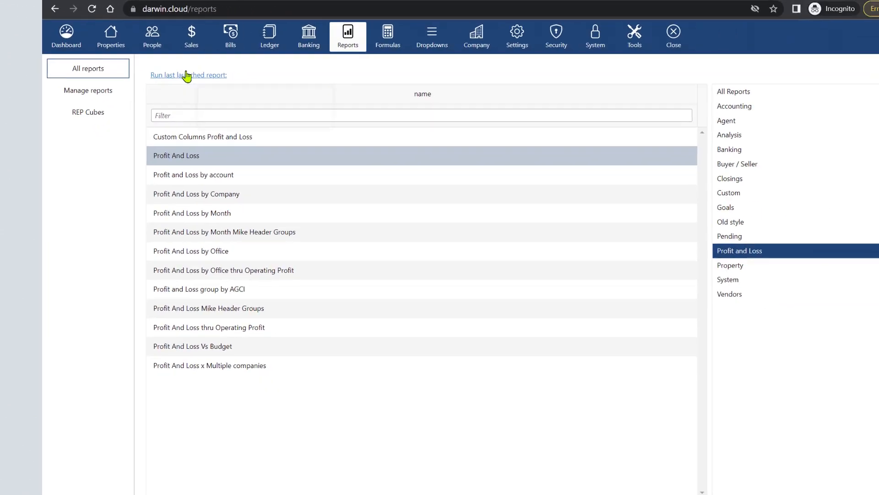
left_click(259, 104)
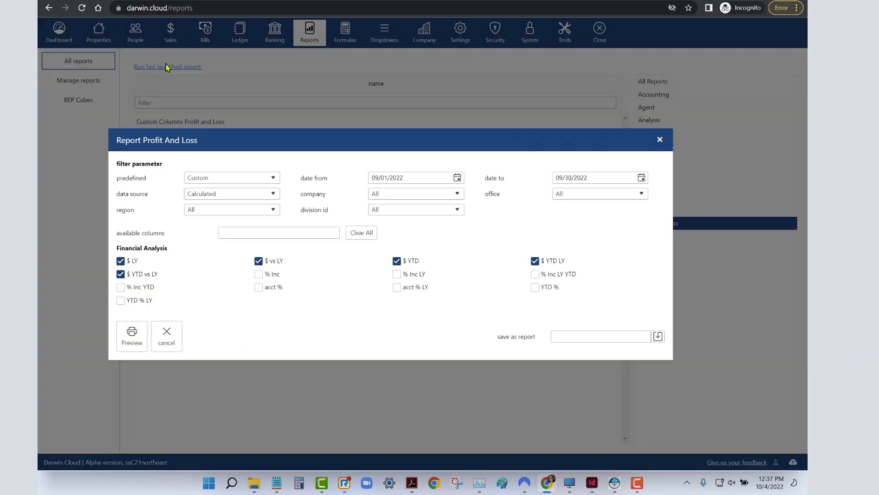
left_click(259, 278)
left_click(397, 277)
left_click(535, 275)
left_click(121, 289)
left_click(129, 337)
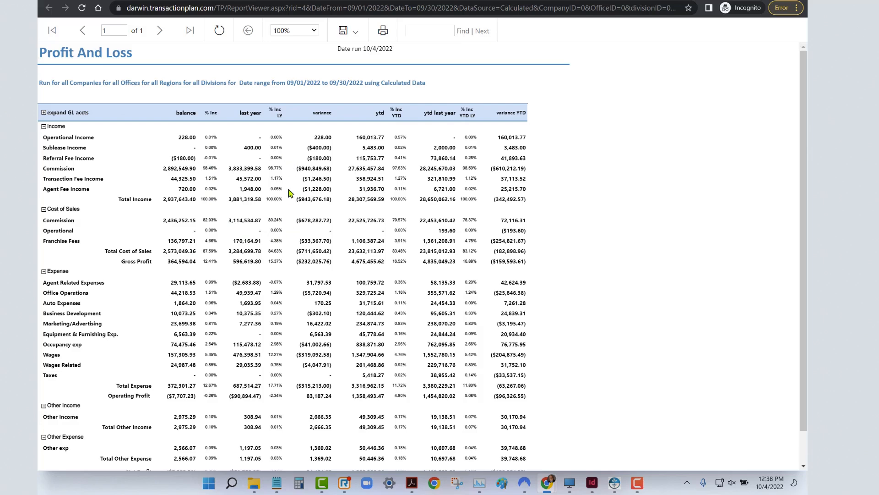
left_click(45, 114)
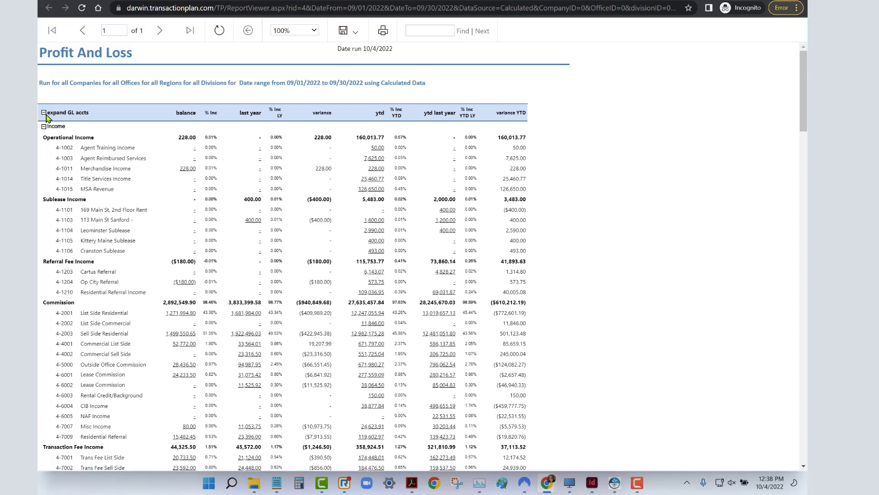
left_click_drag(805, 110, 805, 137)
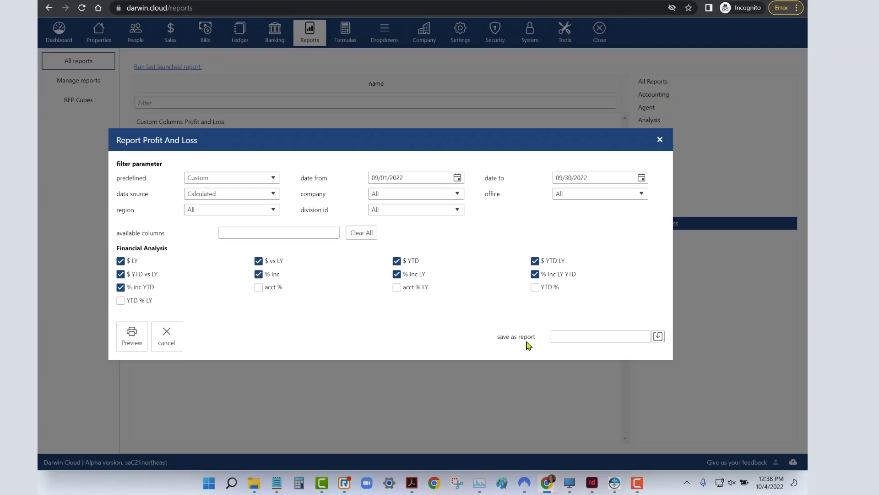
Step: Save the customized Profit And Loss settings as a report named "Last Month Profit and Loss with %"
left_click(565, 338)
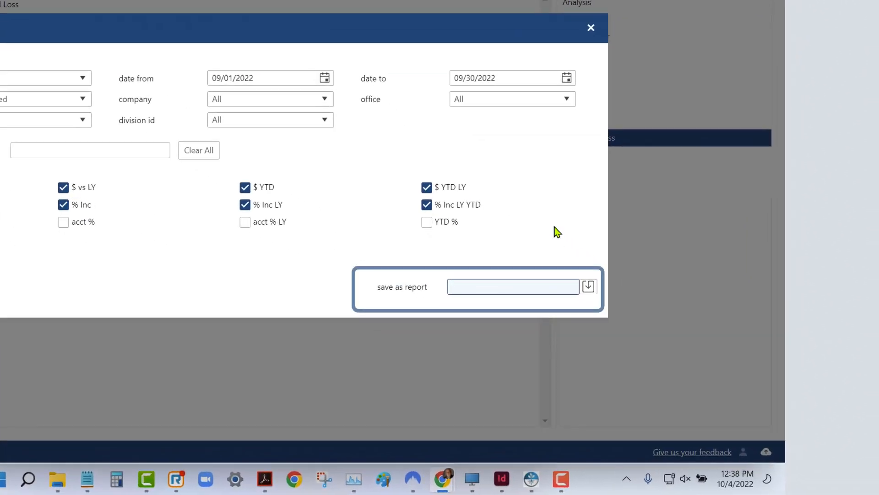
type("Last ")
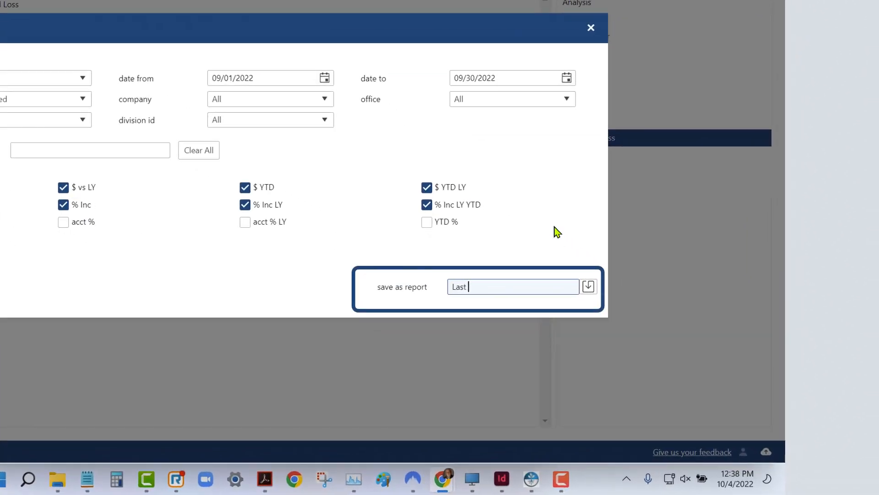
type("Month Profit and Loss with %")
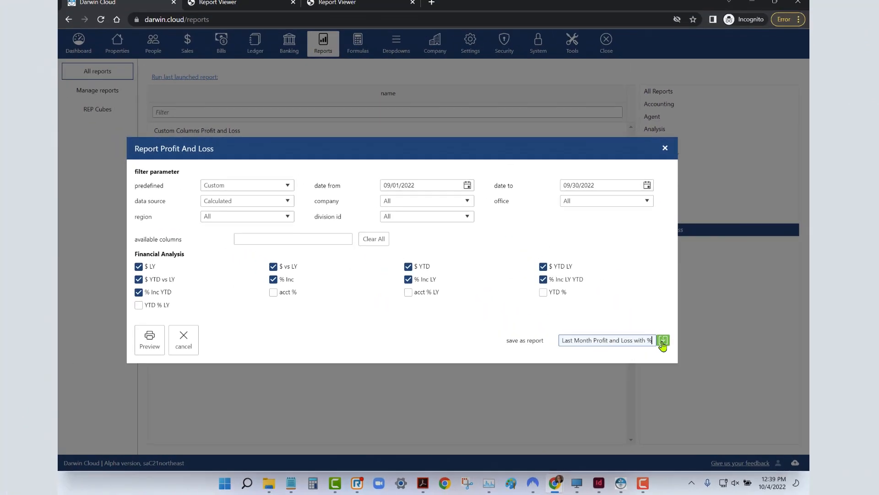
left_click(588, 288)
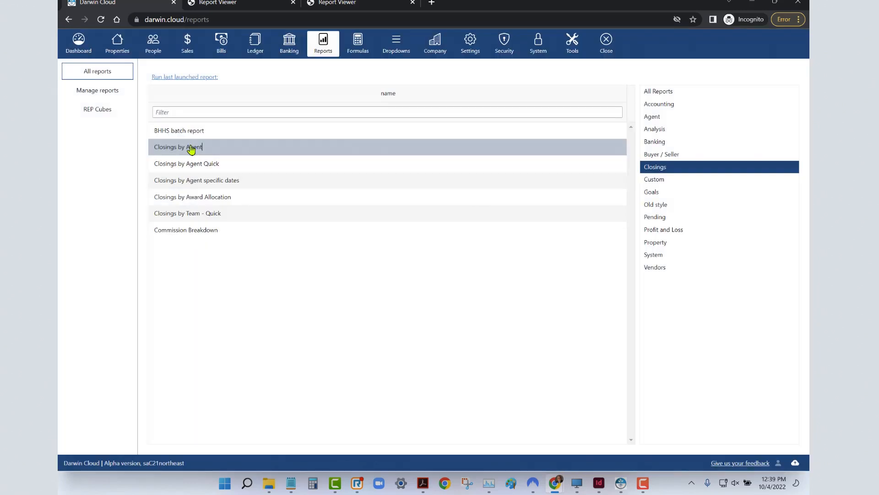
Step: Open the Closings by Agent report from the Closings category and set its predefined range to Last Month
double_click(191, 148)
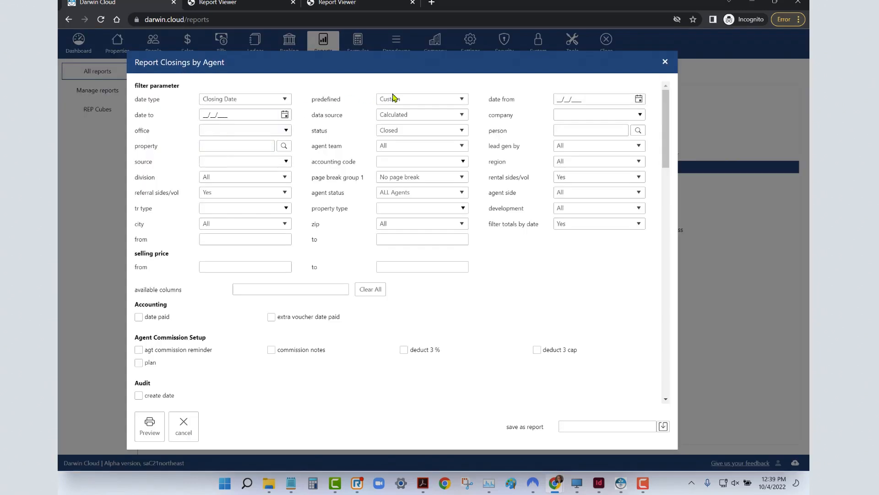
left_click(456, 101)
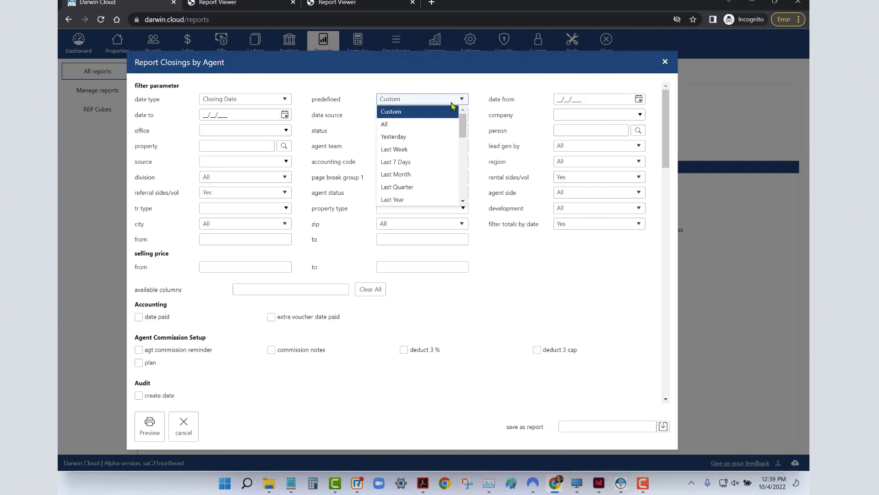
left_click(414, 175)
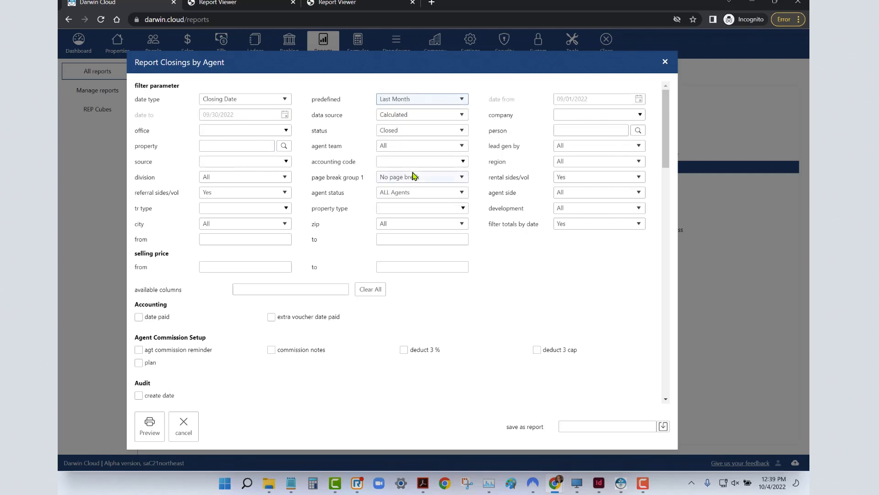
Step: Preview the Closings by Agent report and expand its agent level to show each agent's individual closings
left_click(151, 427)
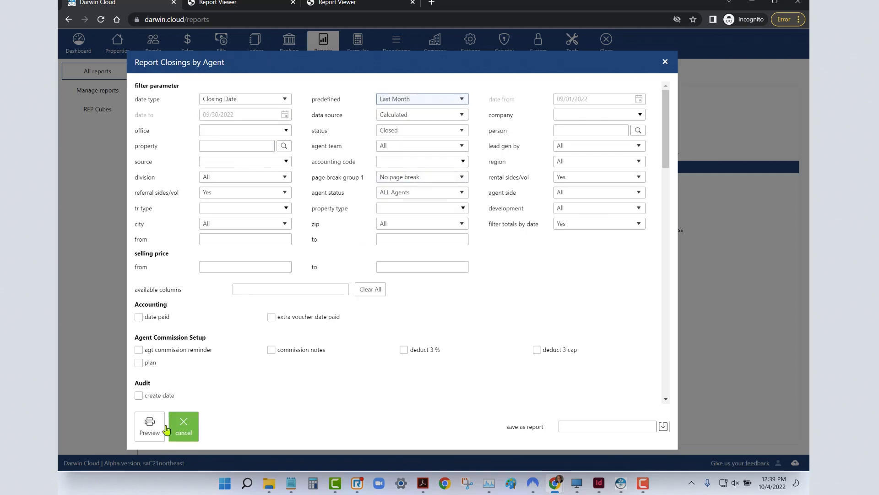
left_click(151, 428)
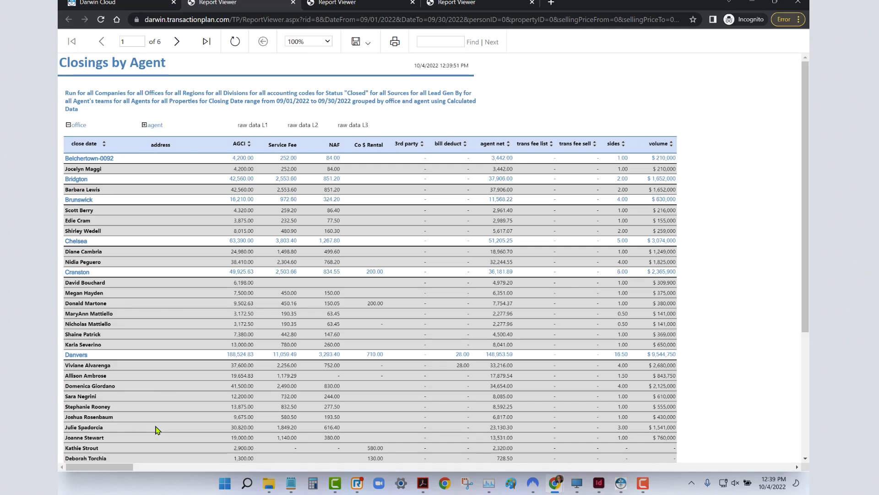
left_click(145, 127)
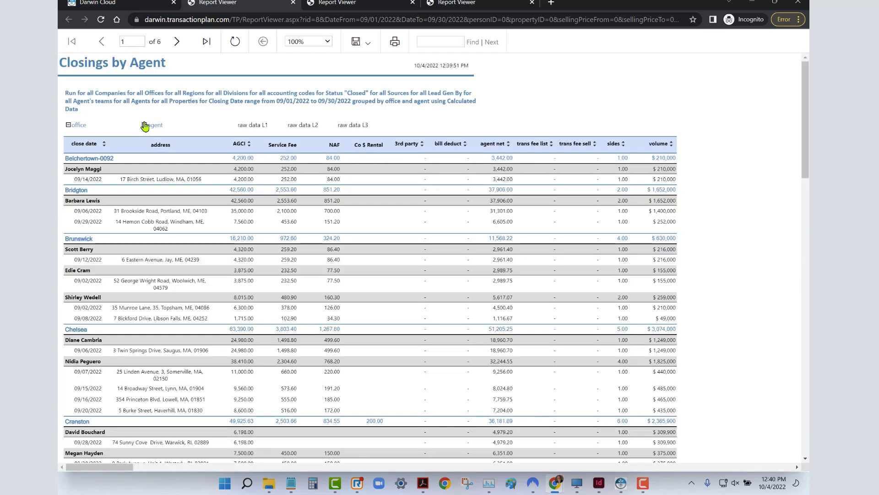
Step: Reopen the last launched report's settings, remove the trans fee sell, trans fee list, Co $ Rental and bill deduct columns, and add the second 3rd party column
left_click(136, 3)
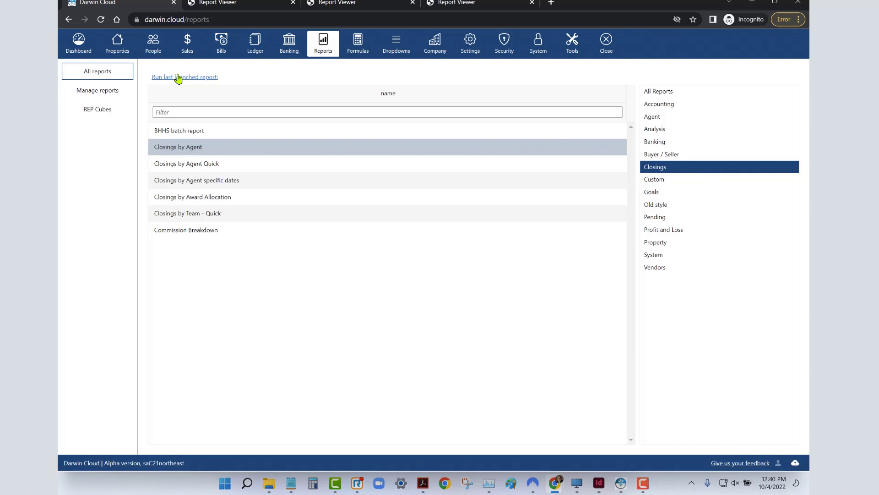
left_click(178, 77)
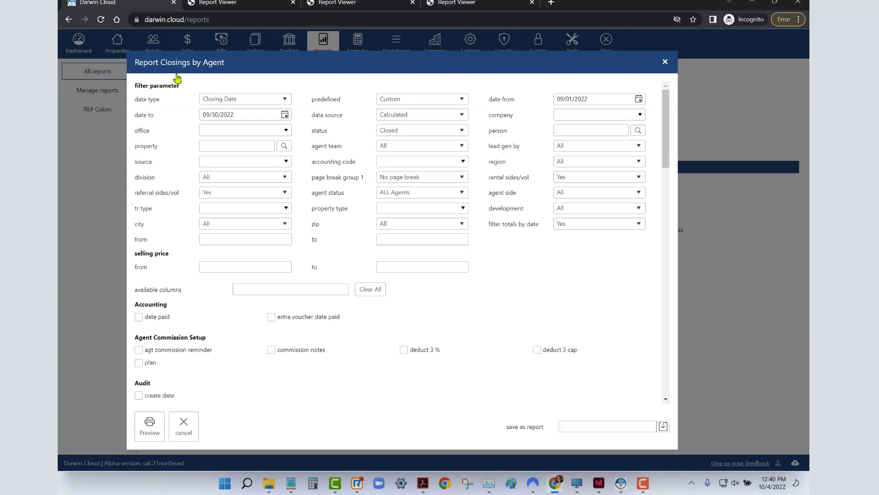
left_click_drag(666, 135, 667, 207)
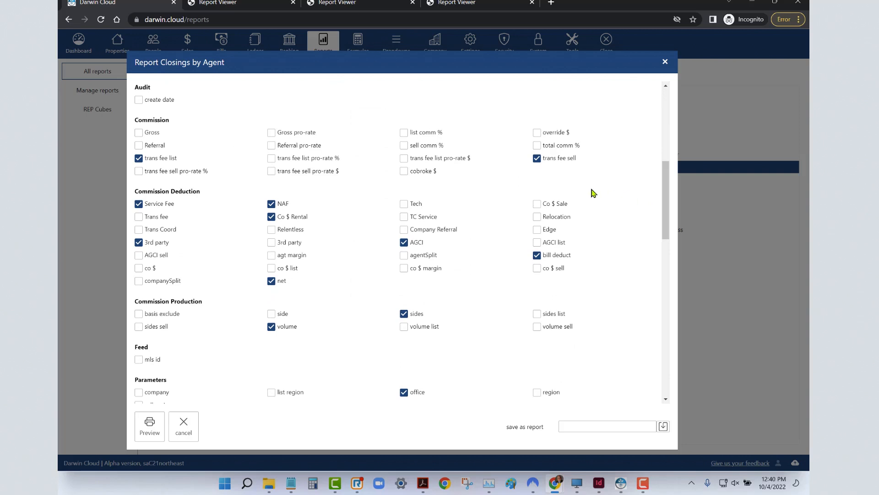
left_click(537, 158)
left_click(140, 159)
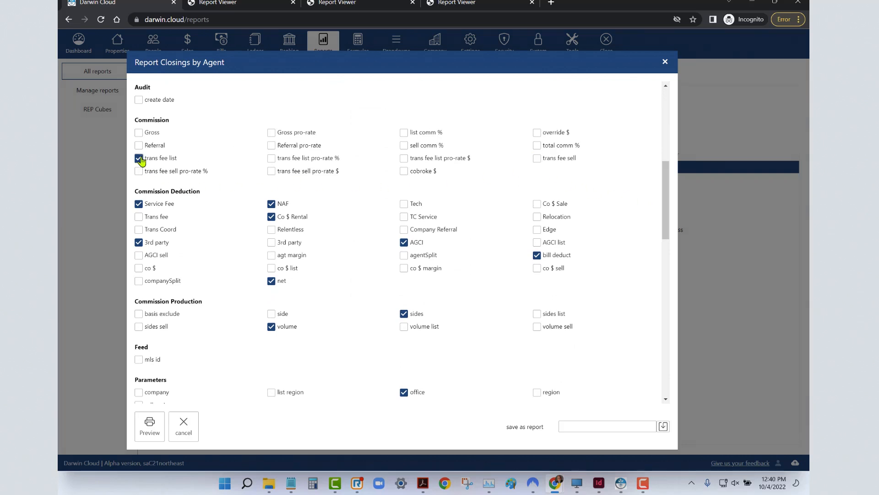
left_click(271, 218)
left_click(273, 243)
left_click(536, 256)
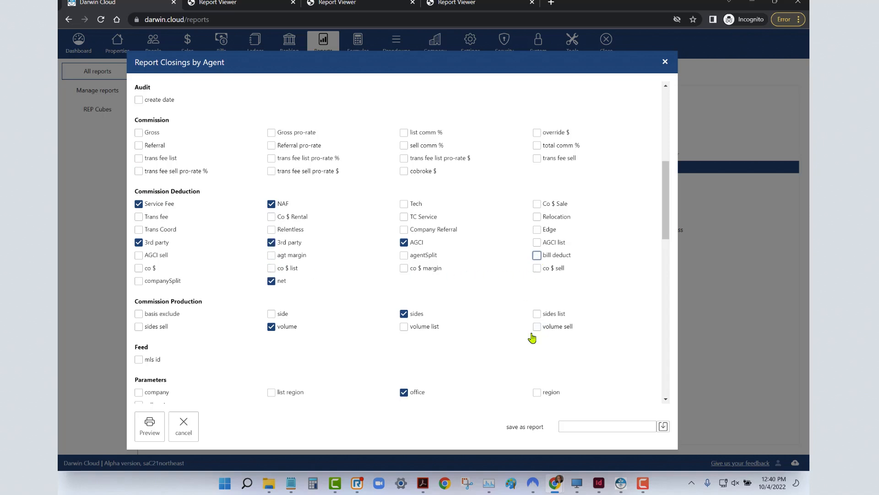
Step: Add the sides list and sides sell columns to Closings by Agent and preview the report
left_click(536, 316)
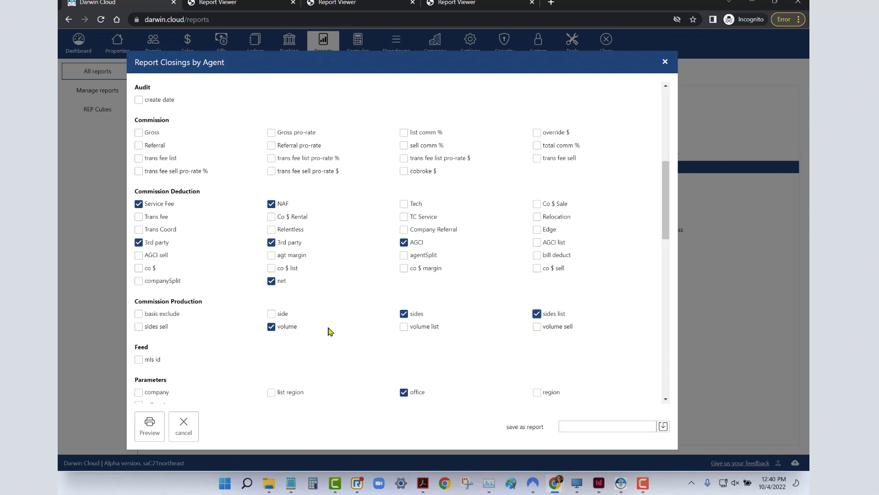
left_click(139, 330)
left_click(152, 424)
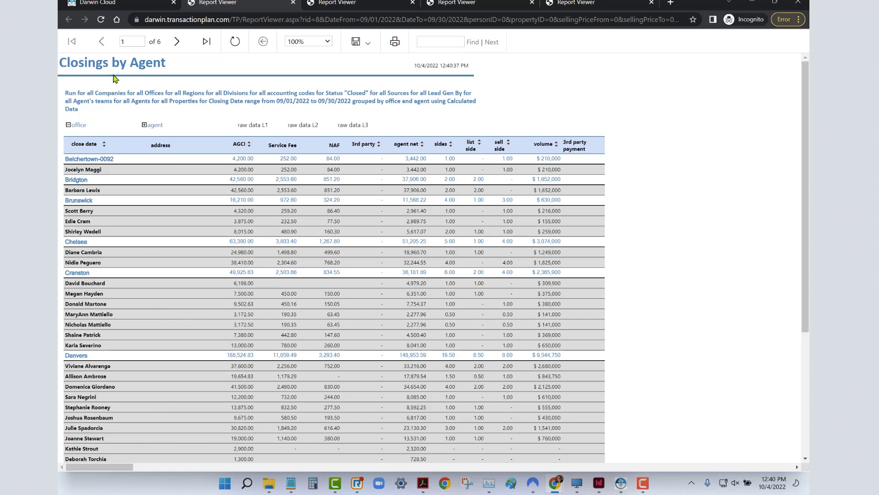
Step: Reopen the last launched Closings by Agent settings and clear all selected columns
left_click(120, 4)
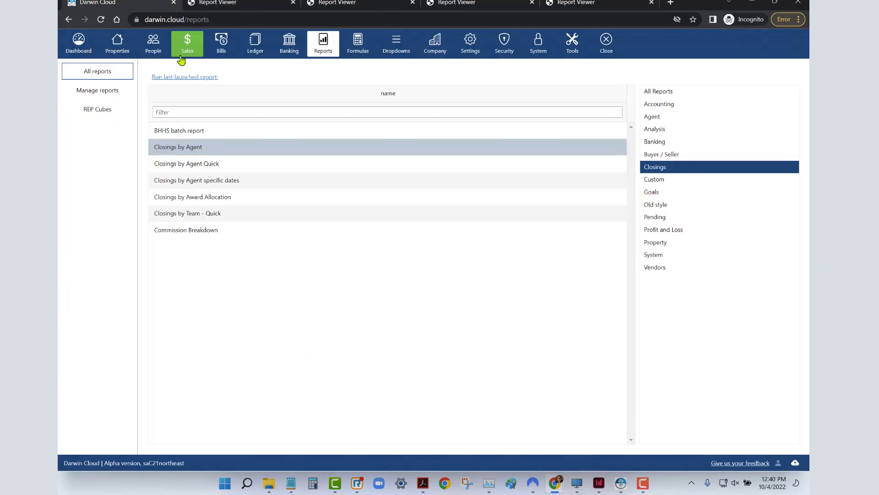
left_click(189, 79)
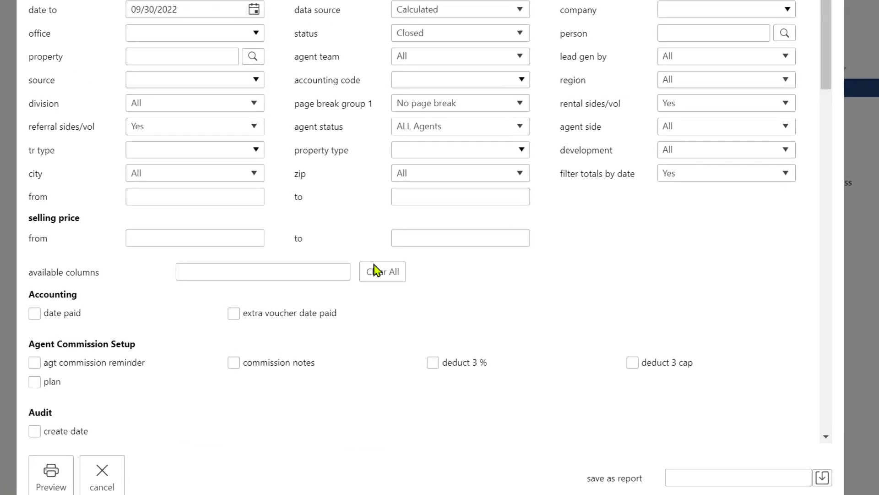
left_click(383, 272)
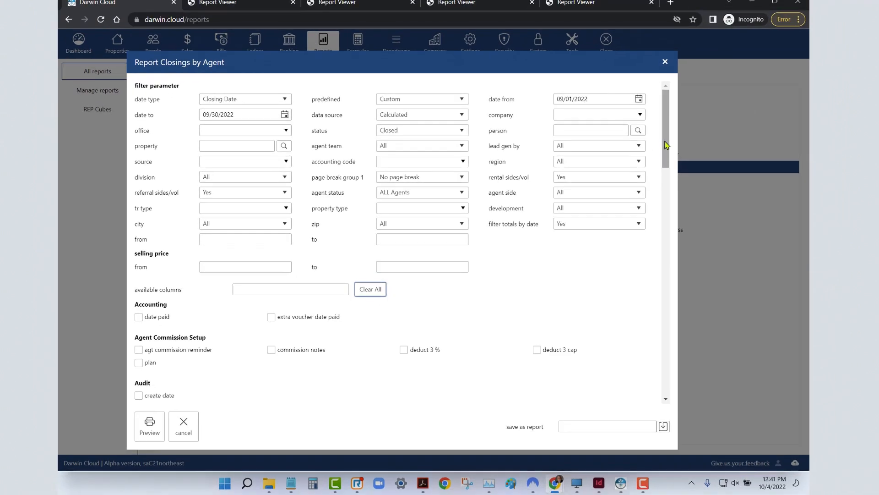
Step: Select the Gross, Referral, AGCI, Co $ Sale, Co $ Rental, co $ and net columns and preview the Closings by Agent report
left_click_drag(666, 146, 645, 216)
left_click(139, 130)
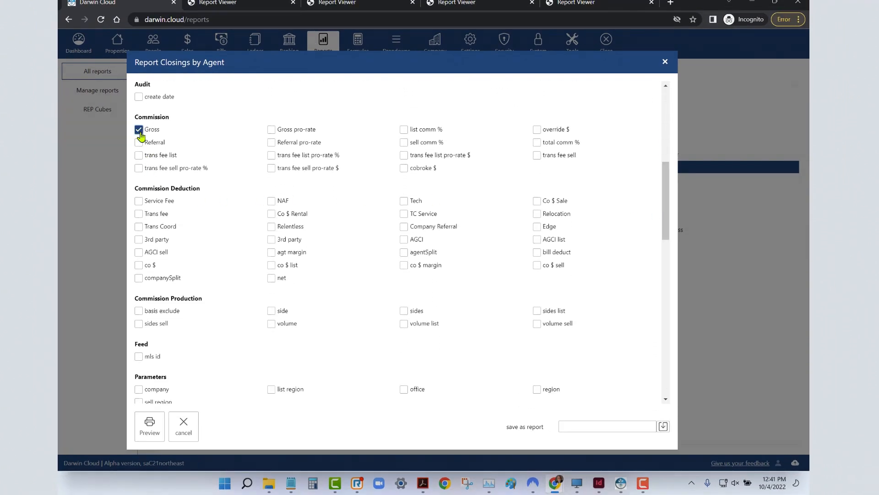
left_click(138, 143)
left_click(404, 240)
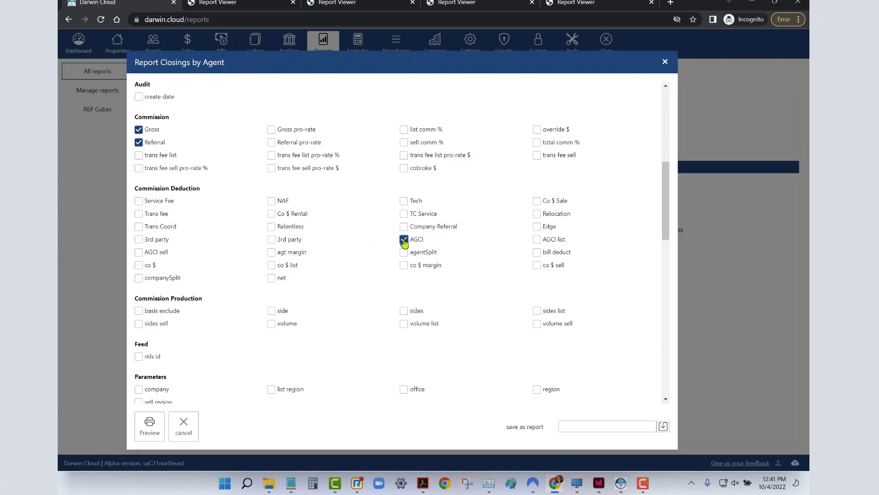
left_click(536, 203)
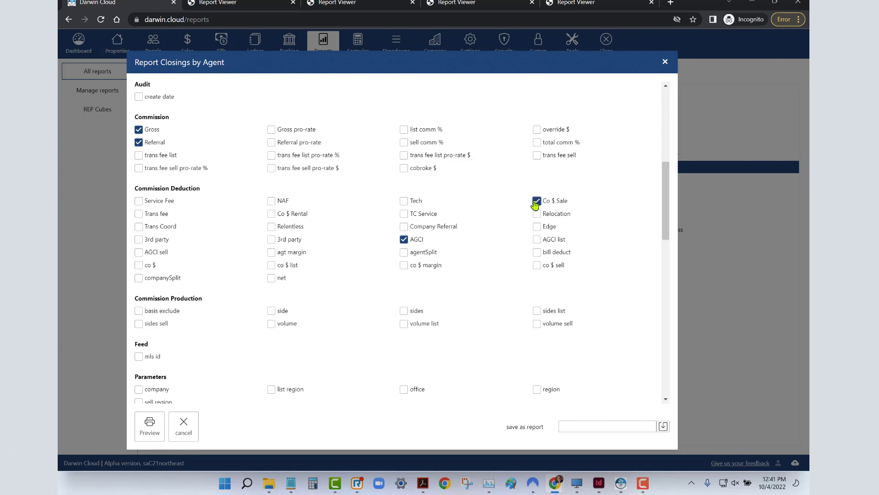
left_click(272, 215)
left_click(139, 268)
left_click(272, 278)
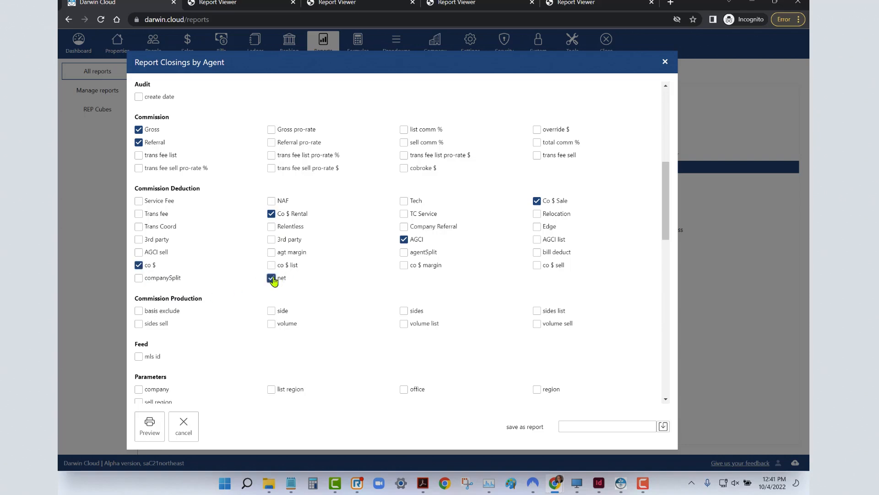
scroll(634, 412, "down", 10)
left_click(147, 434)
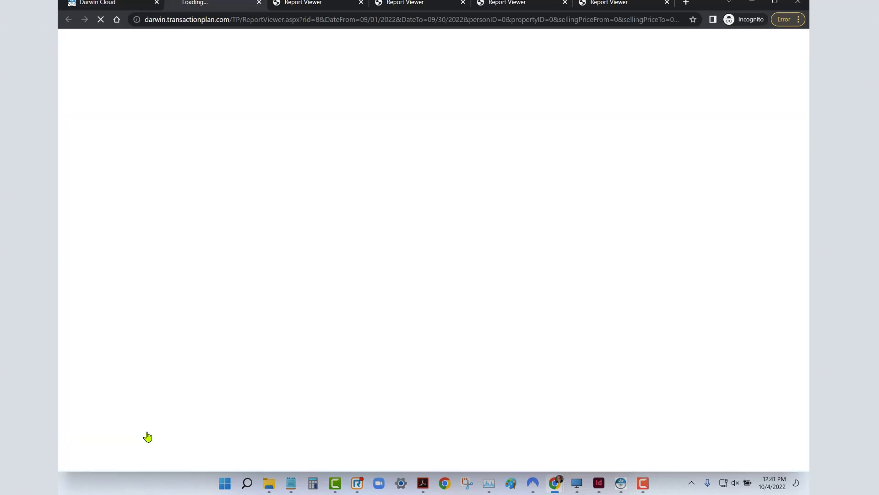